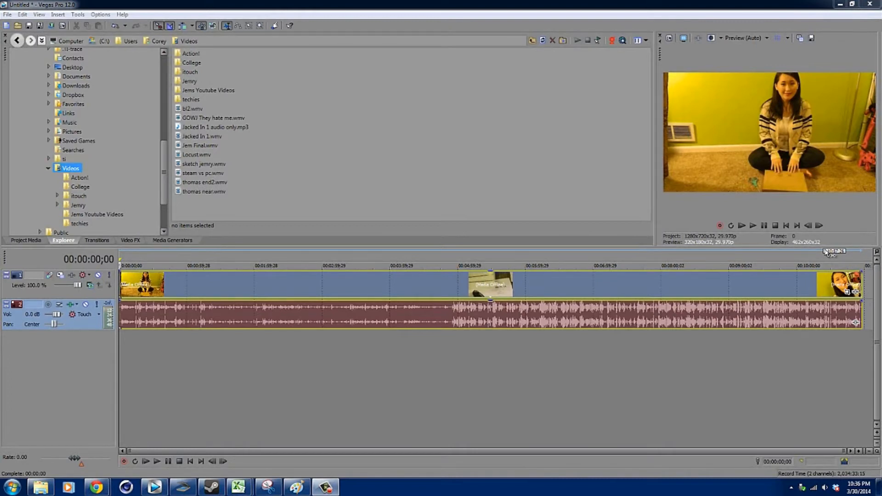
Apply the default Brightness and Contrast effect to the video clip, with the playhead at about 23 seconds
click(512, 291)
click(144, 295)
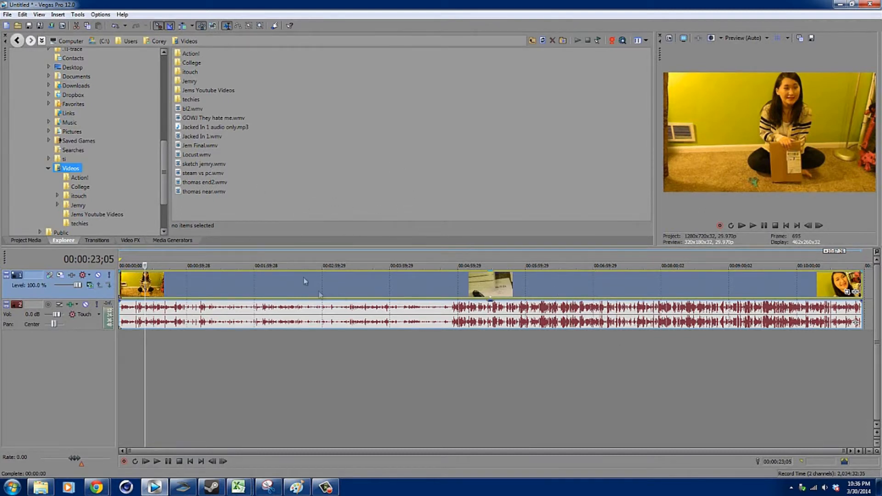
click(131, 240)
drag(87, 133, 142, 140)
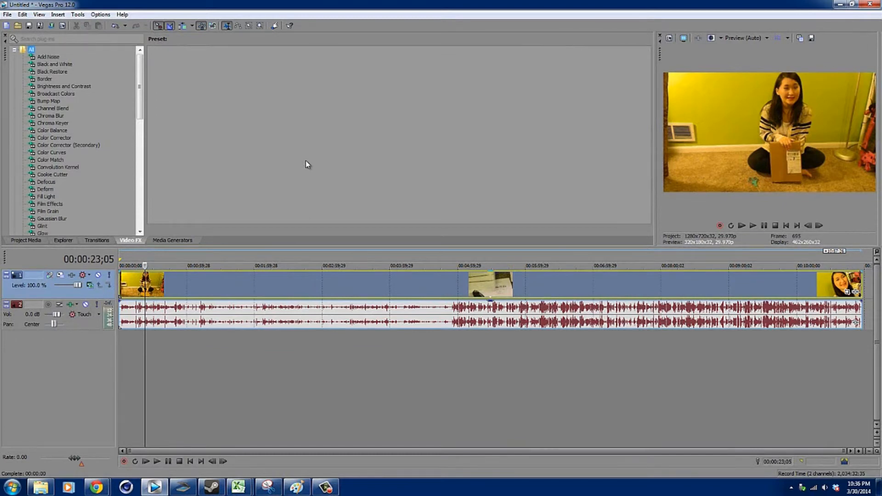
drag(140, 104, 191, 101)
click(69, 86)
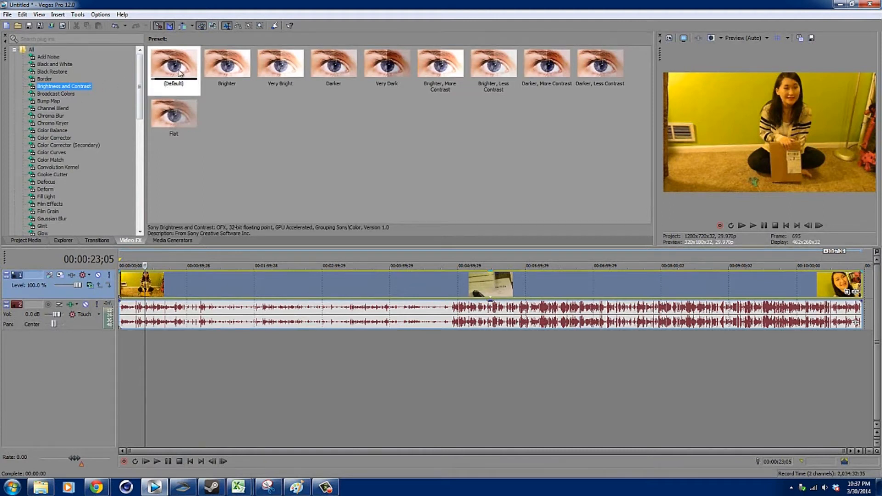
drag(175, 67, 299, 285)
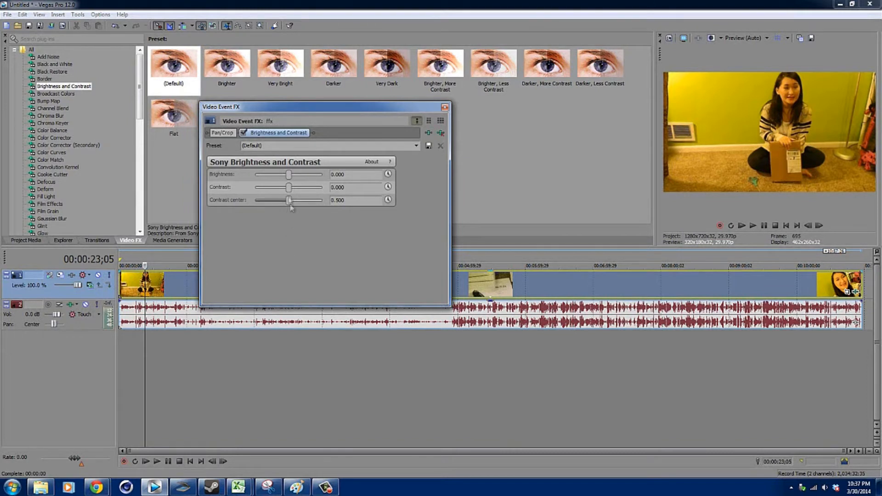
Set the effect's Brightness to about 0.088 and Contrast to about 0.007, and close the effect settings
mouse_move(289, 188)
mouse_down()
mouse_move(299, 189)
mouse_move(291, 192)
mouse_up()
drag(290, 175, 295, 176)
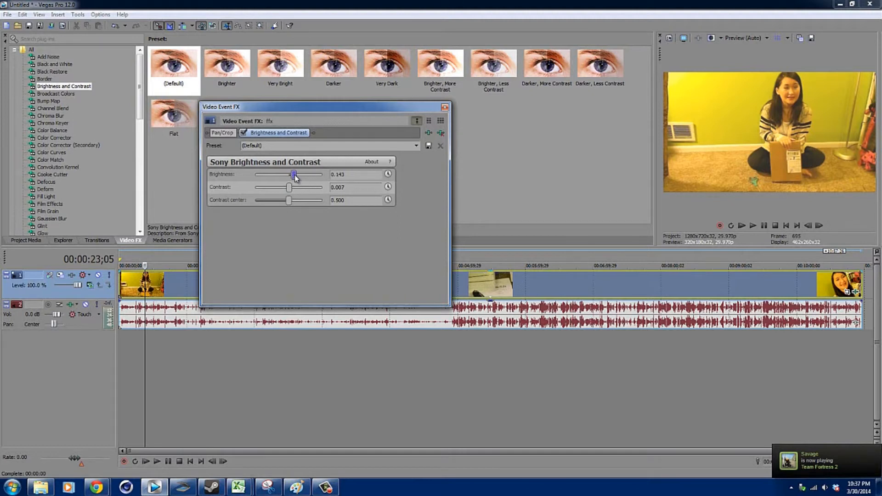
drag(294, 177, 293, 177)
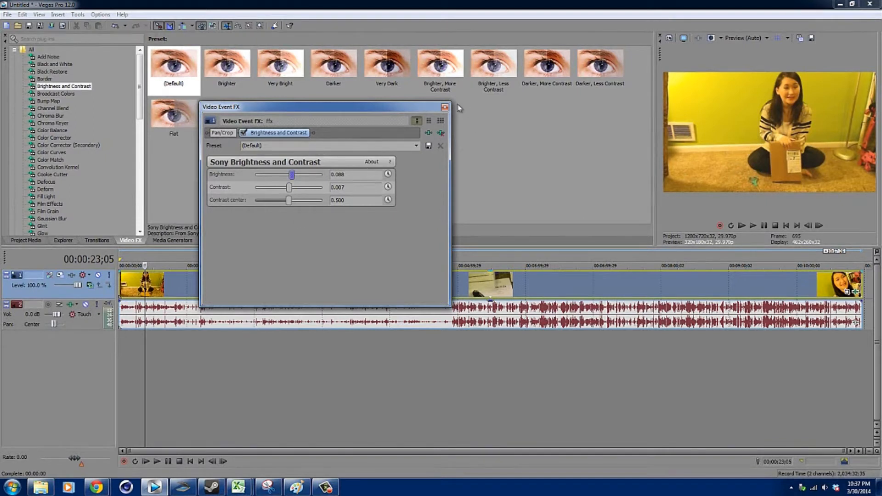
click(444, 108)
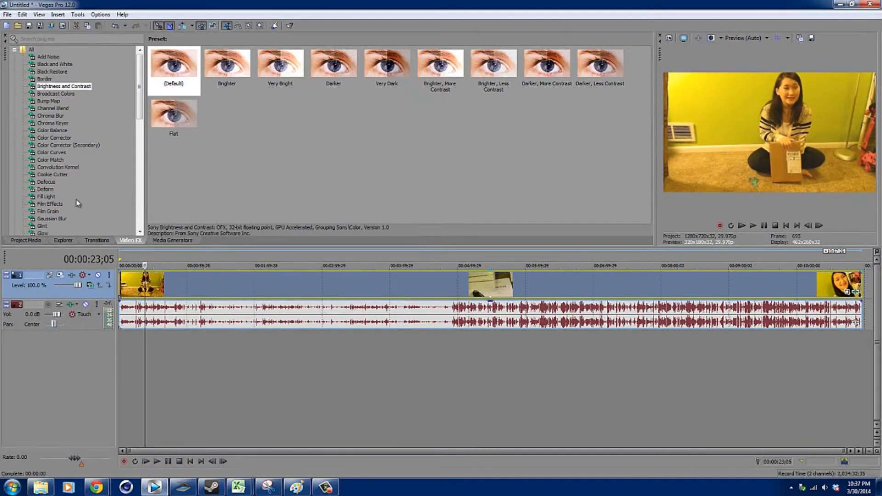
Apply the default Color Corrector effect to the video clip
click(52, 94)
click(53, 108)
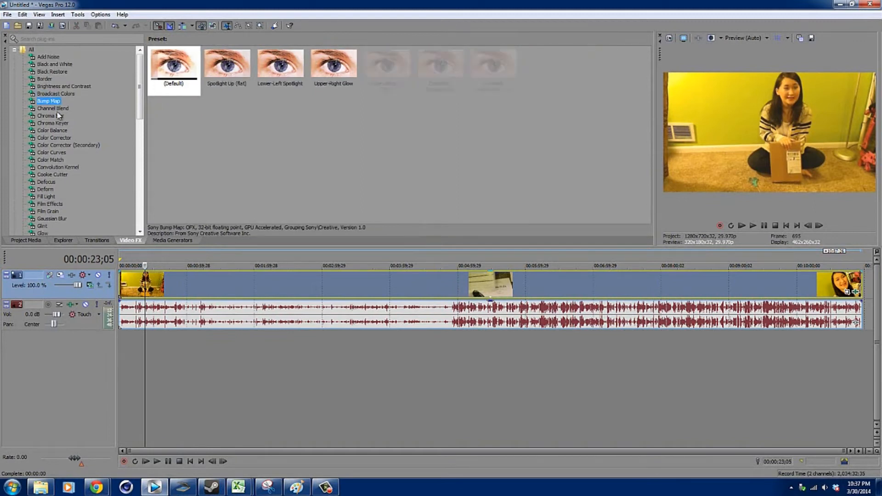
click(62, 138)
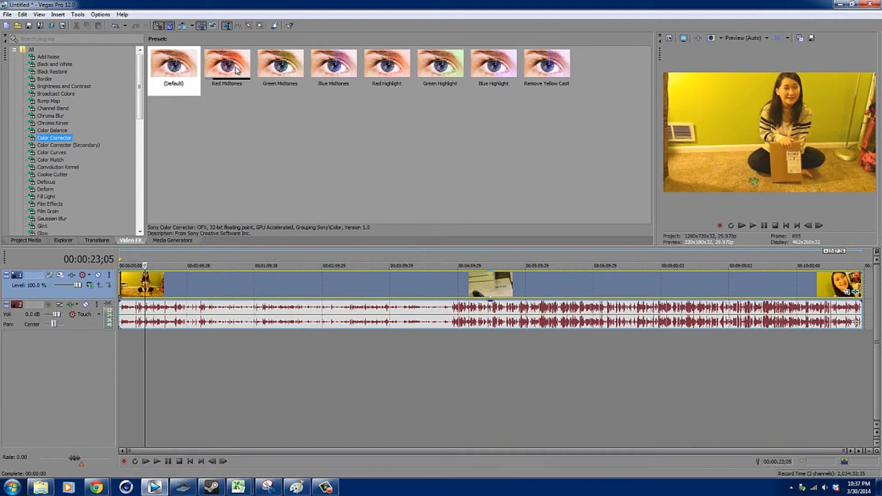
click(339, 114)
drag(360, 262, 379, 285)
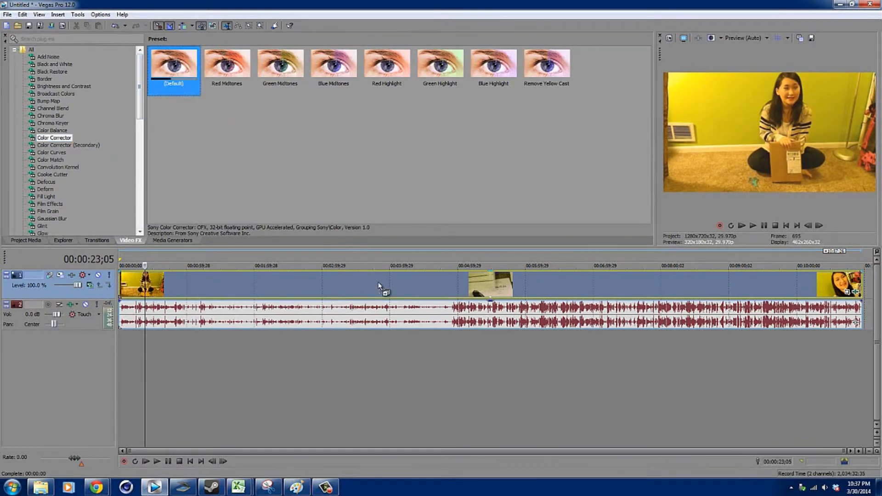
drag(379, 286, 381, 287)
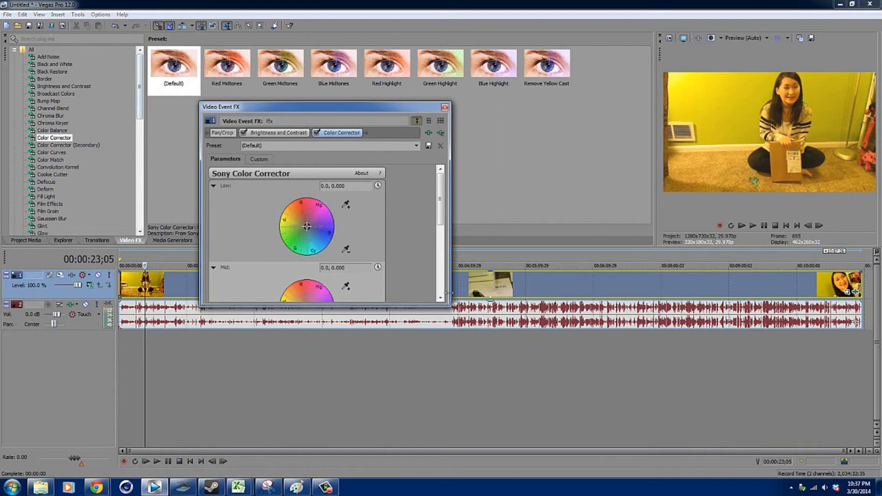
Enlarge and reposition the Video Event FX window so all three color wheels and the sliders below them fit
drag(449, 304, 515, 366)
drag(522, 406, 520, 435)
drag(444, 107, 438, 68)
drag(472, 398, 470, 438)
scroll(412, 223, down, 1)
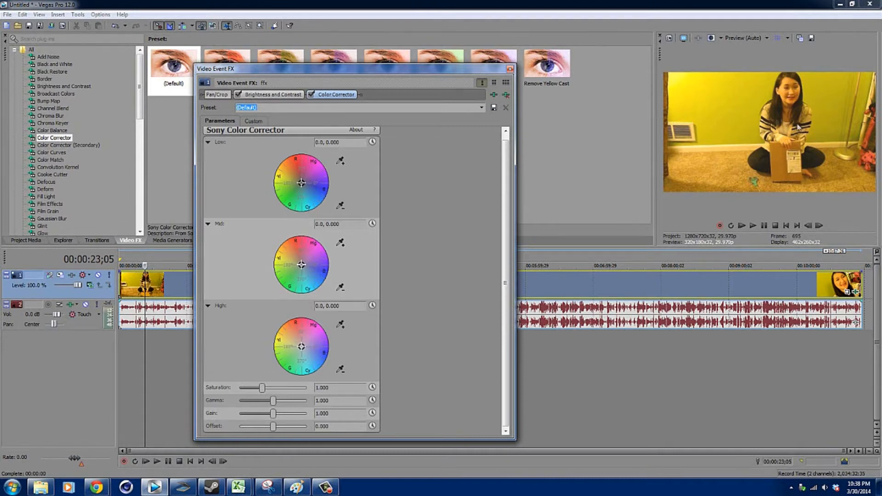
Shift the color wheels towards blue: Low about 332.12, 0.3394, Mid about 321.27, 0.4059 and High about 6.79, 0.2685
drag(302, 184, 310, 188)
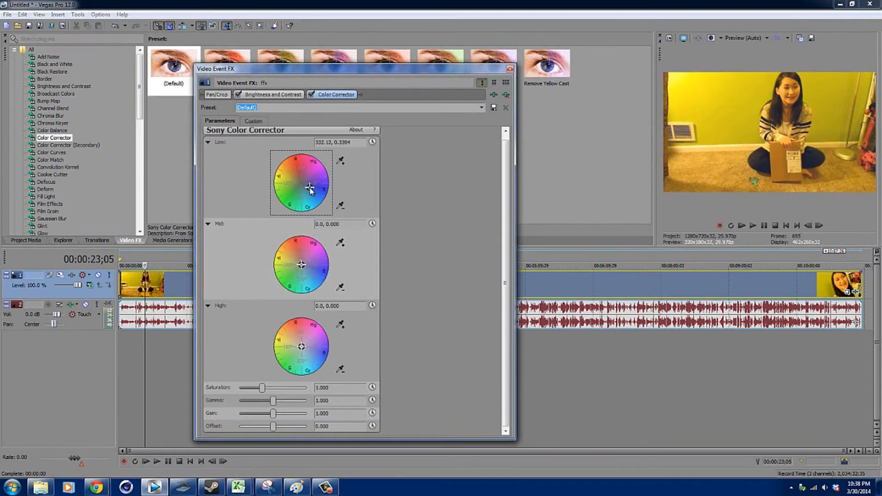
mouse_move(301, 265)
mouse_down()
mouse_move(305, 257)
mouse_move(289, 252)
mouse_move(305, 271)
mouse_up()
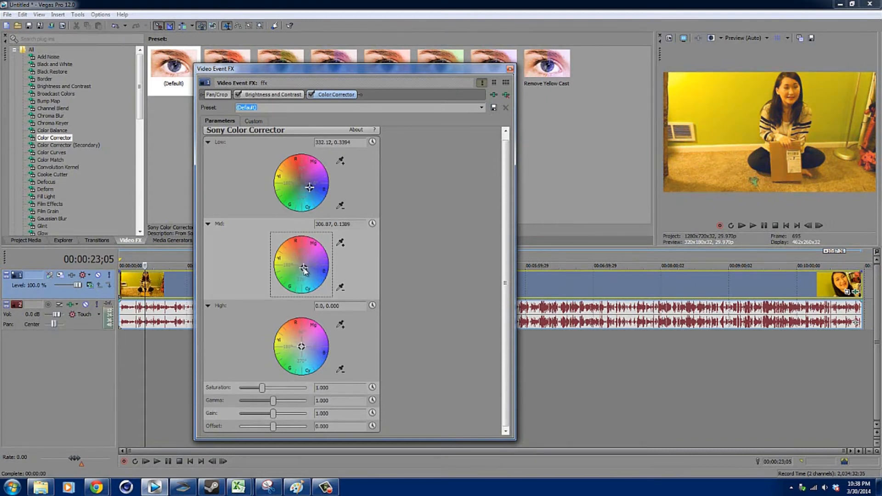
drag(305, 271, 311, 273)
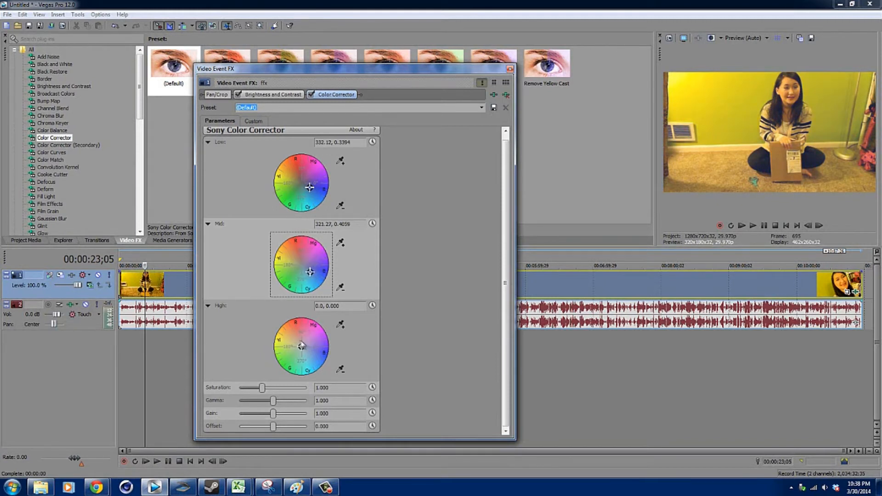
mouse_move(301, 346)
mouse_down()
mouse_move(289, 329)
mouse_move(305, 352)
mouse_move(291, 355)
mouse_move(306, 338)
mouse_move(309, 347)
mouse_up()
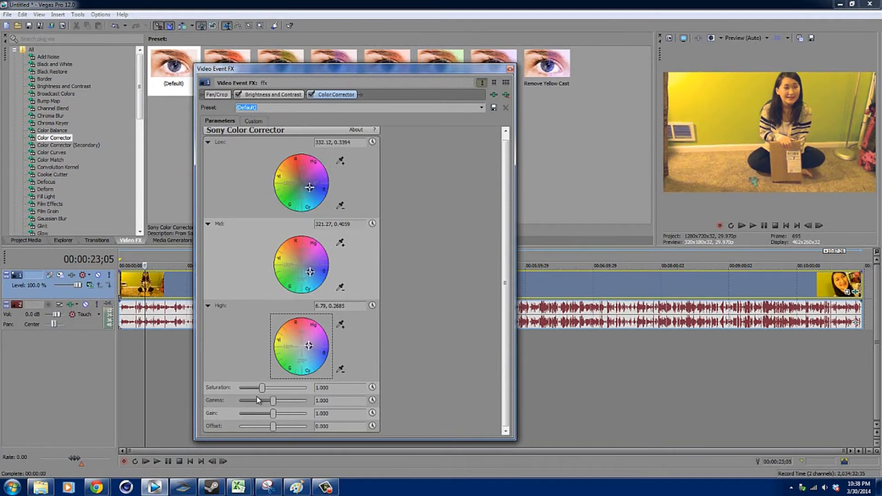
Set Saturation to about 1.163, Gamma 0.980 and Gain 0.912, and move Low to about 322.37, 0.4419 and Mid to about 350.0, 0.4569
drag(262, 388, 272, 415)
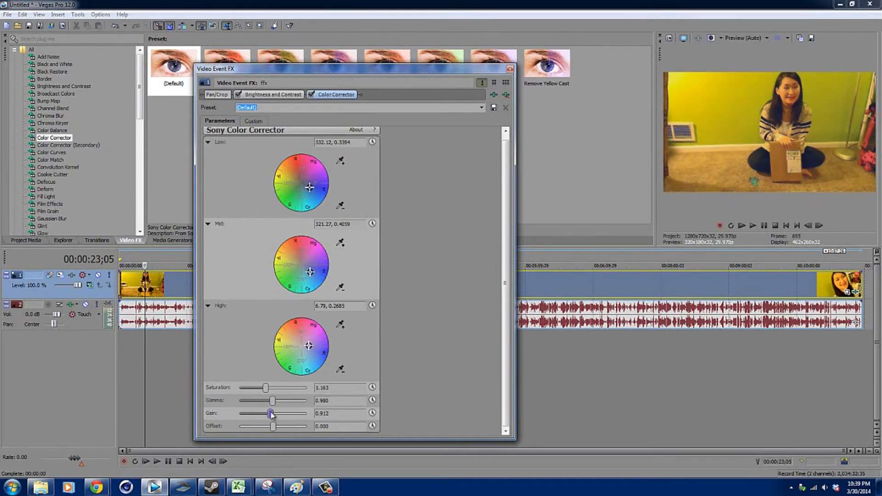
drag(309, 189, 312, 192)
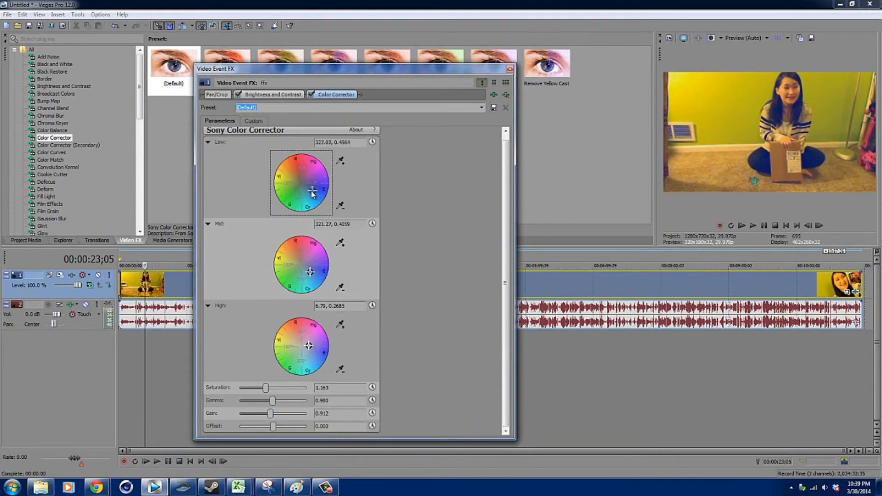
drag(310, 272, 315, 269)
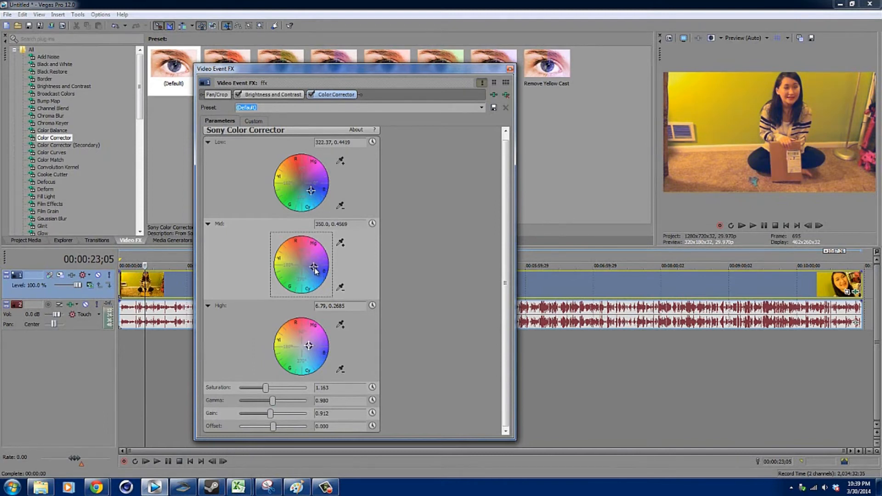
click(509, 69)
Using the frame at about 1:04, reduce the Color Corrector's Low to about 333.07, 0.2804 and Mid to about 337.8, 0.378
click(227, 285)
click(197, 289)
click(192, 290)
mouse_move(192, 291)
mouse_down()
mouse_move(225, 295)
mouse_move(183, 298)
mouse_up()
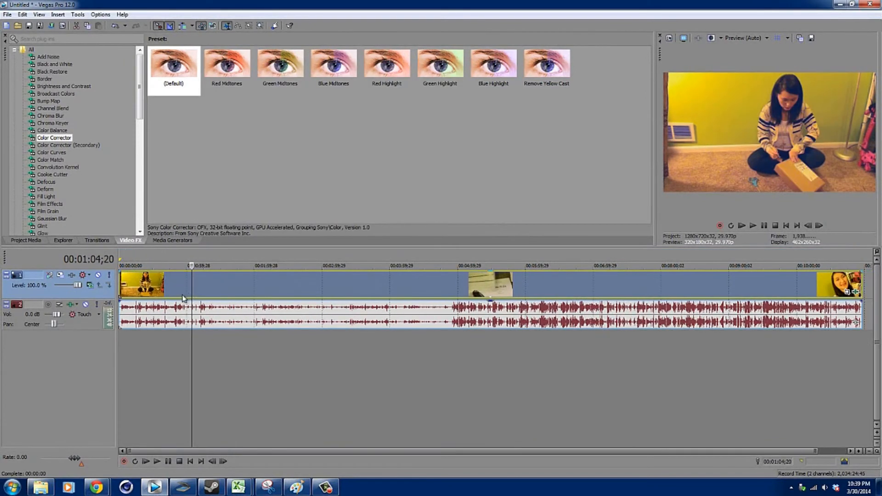
click(854, 291)
click(310, 197)
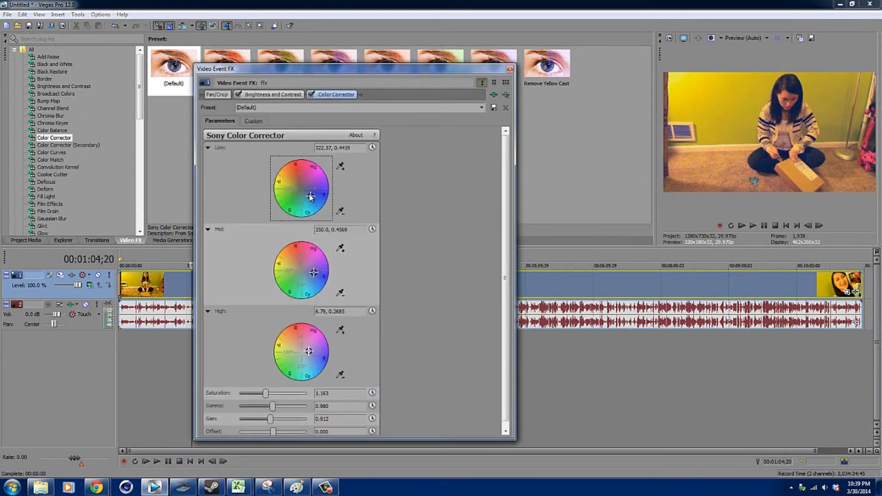
drag(308, 193, 308, 192)
drag(314, 274, 312, 277)
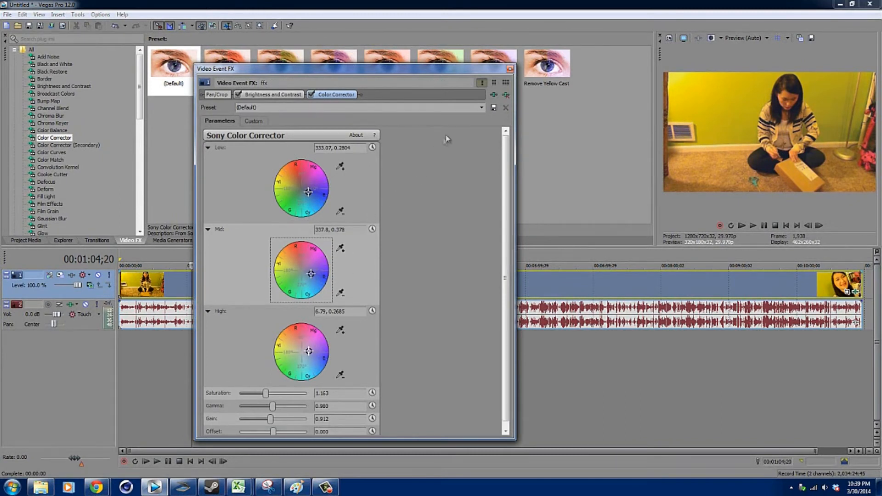
click(509, 69)
Check the correction at other frames and apply the default Color Curves effect to the clip with the playhead at about 35 seconds
click(245, 294)
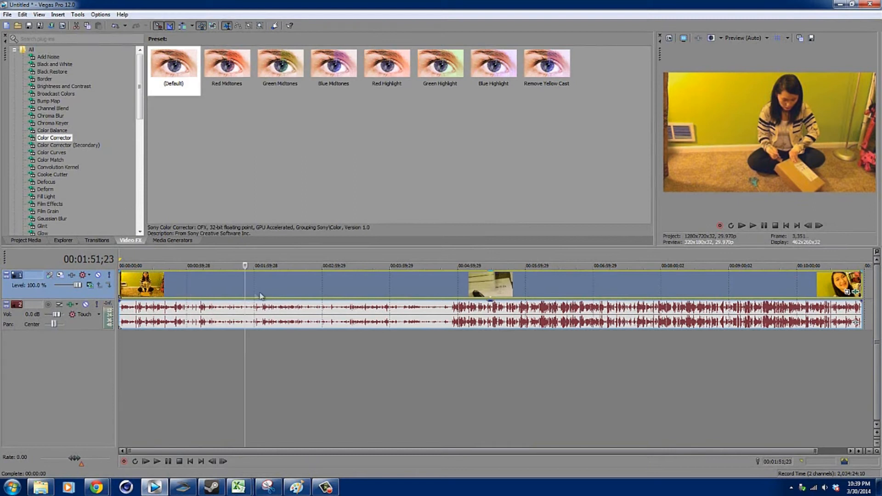
click(330, 285)
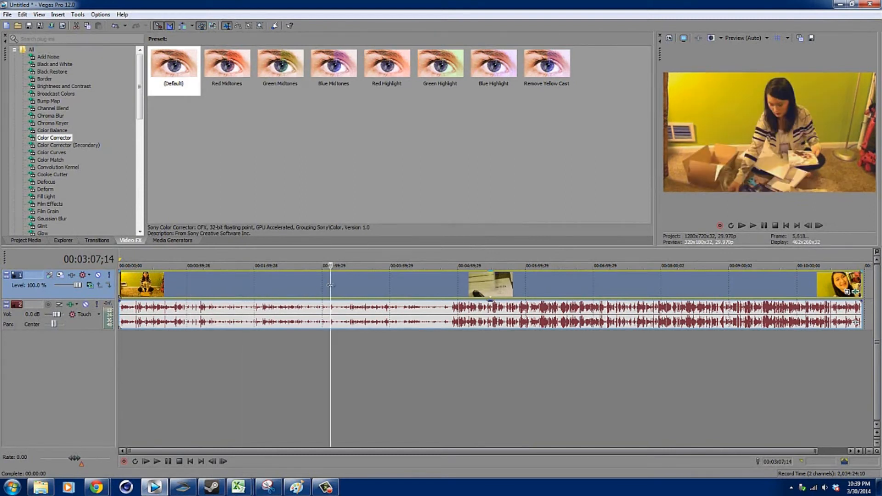
click(158, 283)
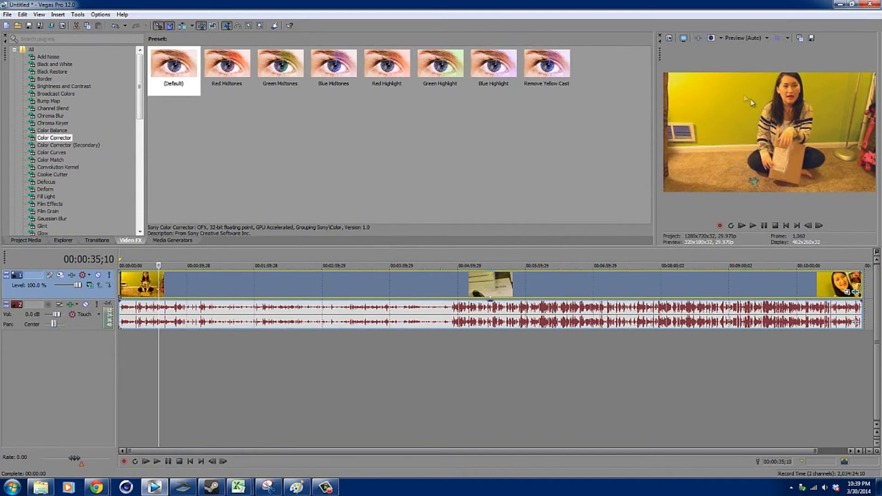
click(46, 152)
drag(173, 66, 340, 290)
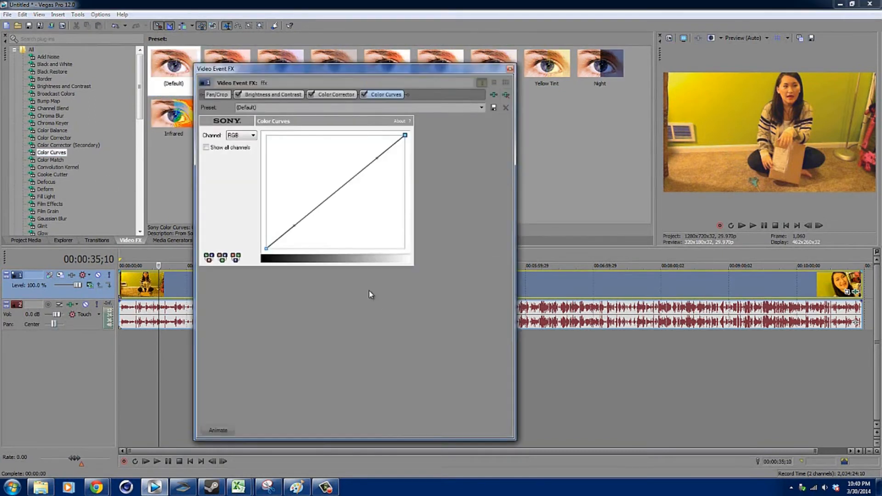
Bend the Red channel curve by lowering its upper handle and slightly raising its lower handle
click(244, 135)
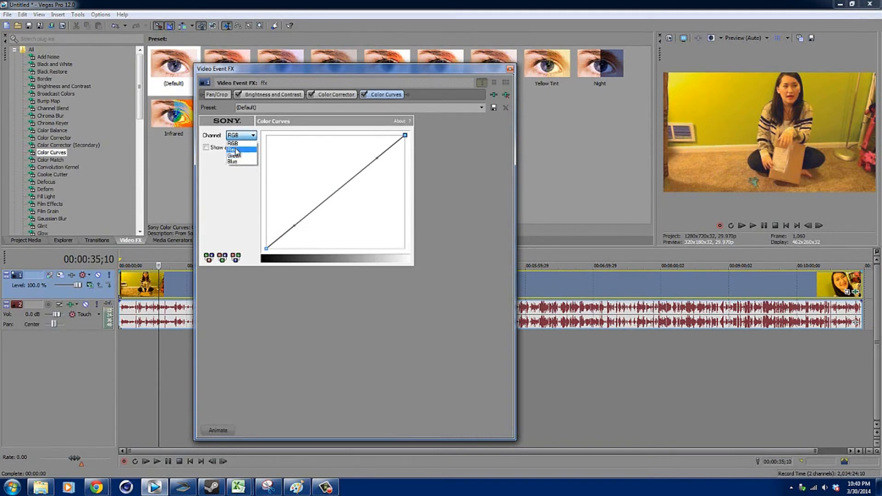
click(236, 149)
drag(377, 159, 384, 169)
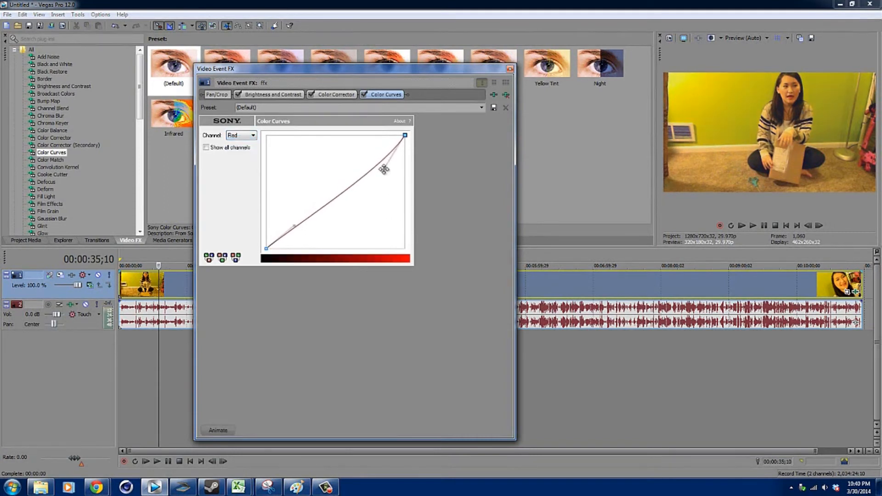
mouse_move(294, 226)
mouse_down()
mouse_move(287, 208)
mouse_move(295, 219)
mouse_up()
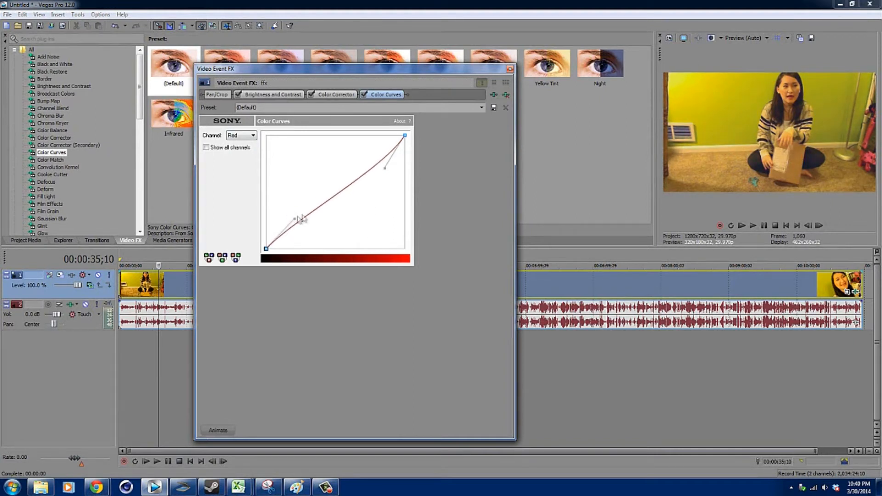
Bend the Green channel curve into a soft inverted S by lowering its upper handle and raising its lower handle
click(234, 135)
click(243, 157)
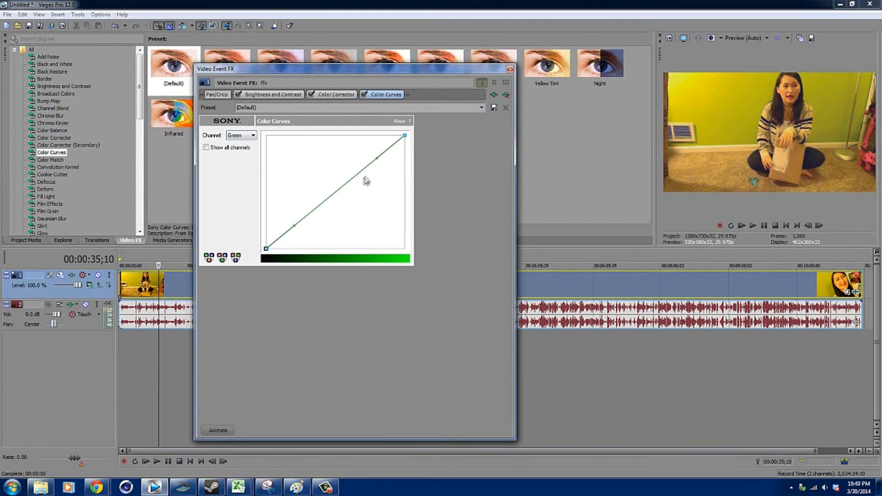
mouse_move(379, 162)
mouse_down()
mouse_move(390, 178)
mouse_move(387, 245)
mouse_move(388, 170)
mouse_up()
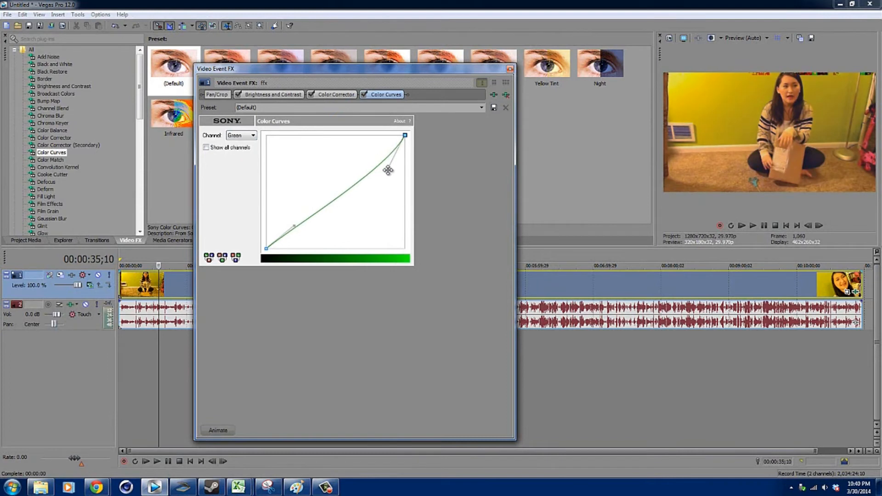
drag(293, 227, 294, 212)
Bow the Blue channel curve upward by raising both of its handles, and close the effect settings
click(254, 136)
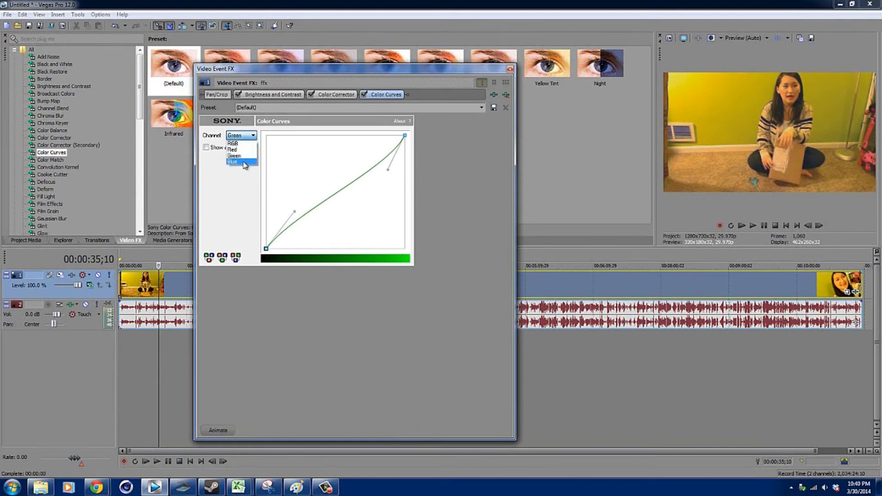
click(237, 150)
drag(380, 155, 365, 150)
mouse_move(293, 225)
mouse_down()
mouse_move(285, 213)
mouse_move(307, 224)
mouse_move(296, 216)
mouse_up()
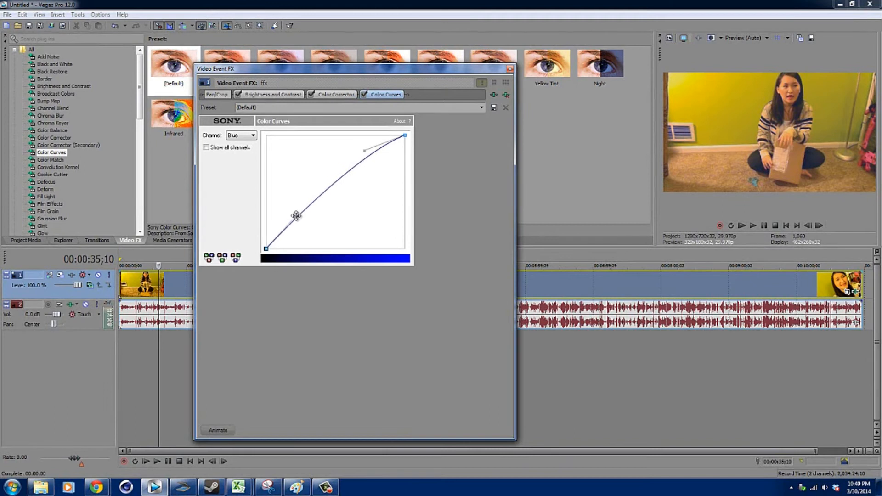
click(509, 69)
Examine the graded clip's colors at several points along the timeline, including about 5:50 and 6:42
click(265, 287)
click(514, 284)
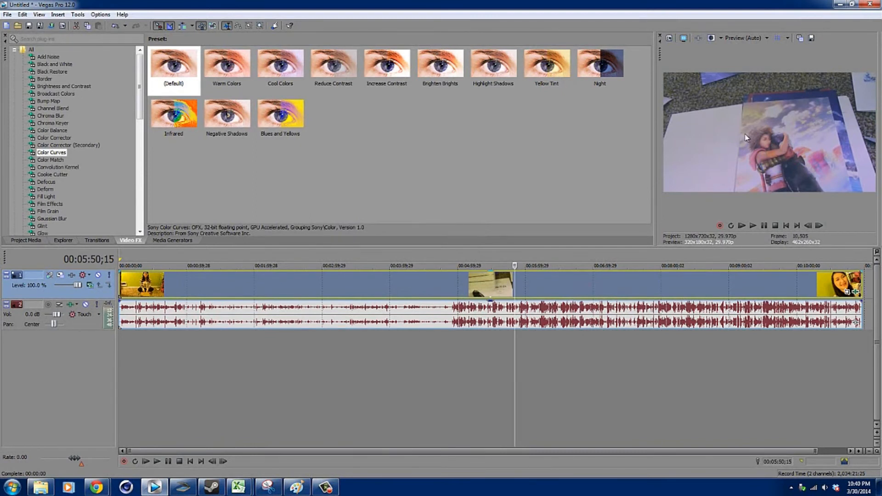
click(546, 283)
click(574, 297)
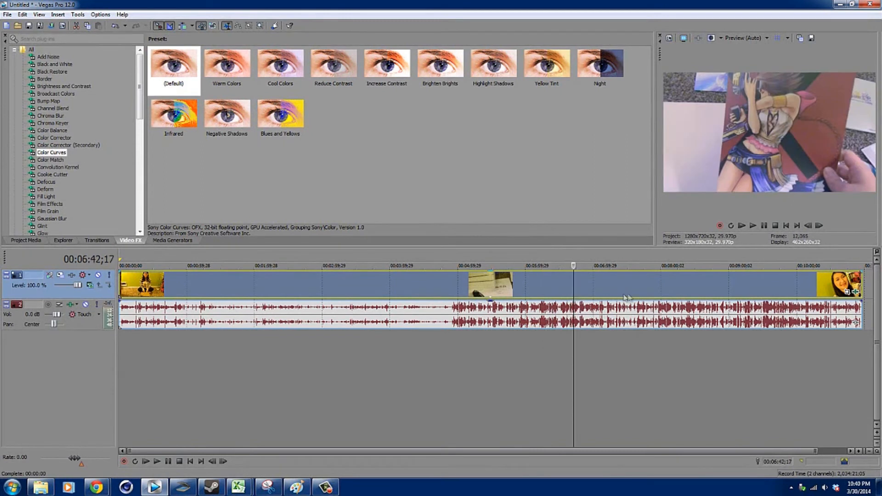
Examine the graded clip at several more points up to about 10:32, and return to about 0:48
click(652, 302)
click(703, 293)
click(760, 291)
click(832, 285)
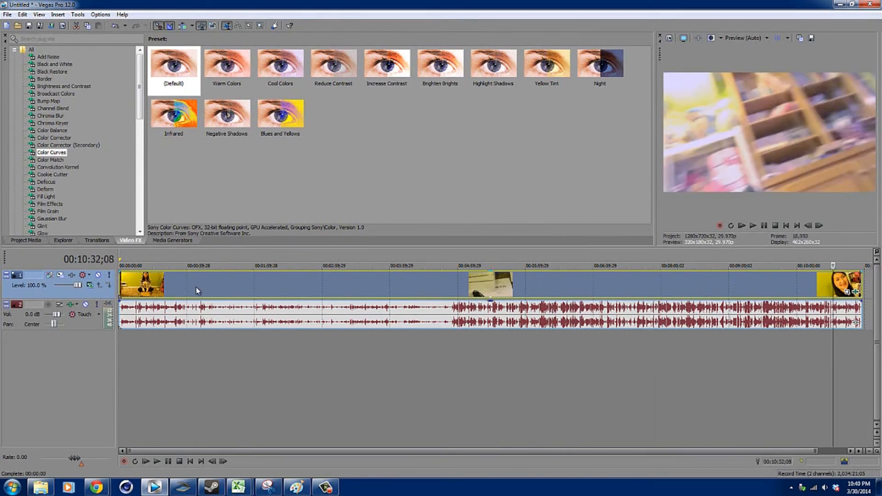
drag(137, 293, 139, 292)
key(ctrl+z)
click(156, 288)
click(173, 286)
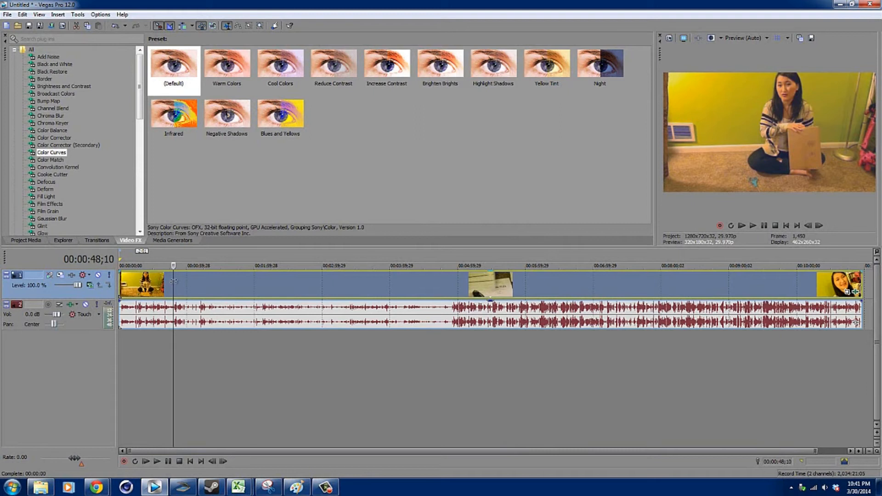
Apply the default Color Corrector (Secondary) to the clip with saturation 0.755, gamma 0.884 and gain 1.018
click(85, 145)
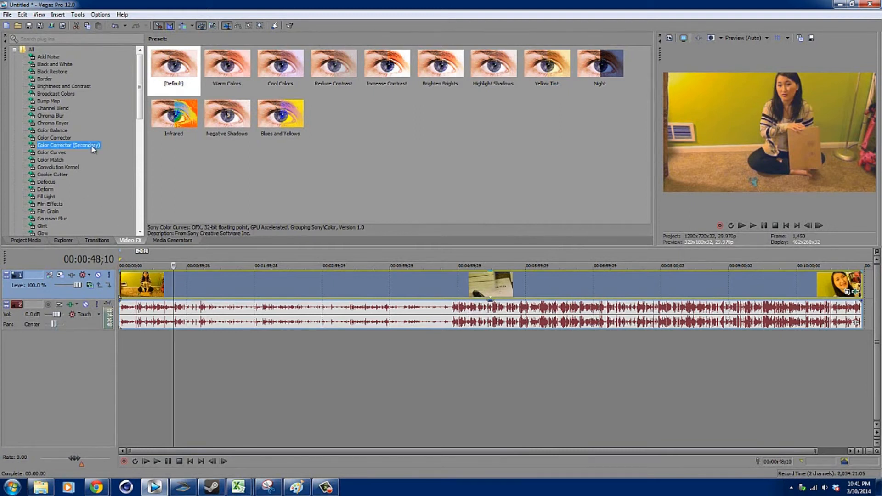
drag(190, 69, 285, 281)
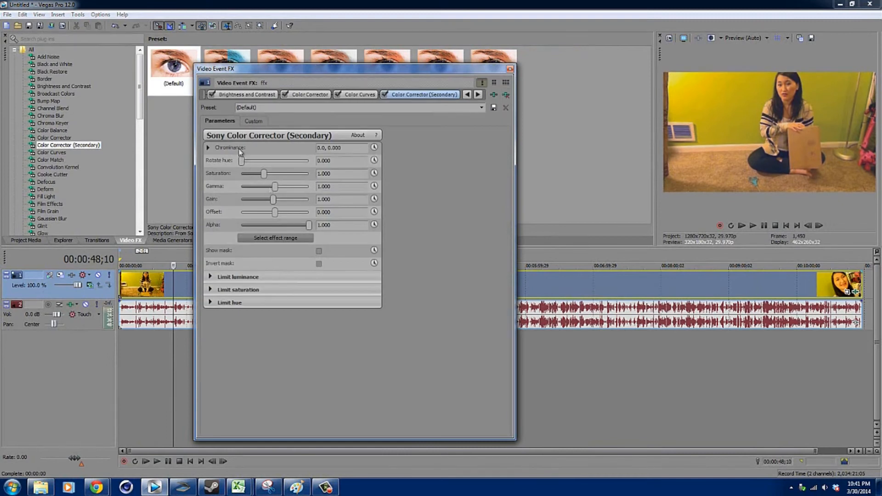
drag(269, 177, 259, 175)
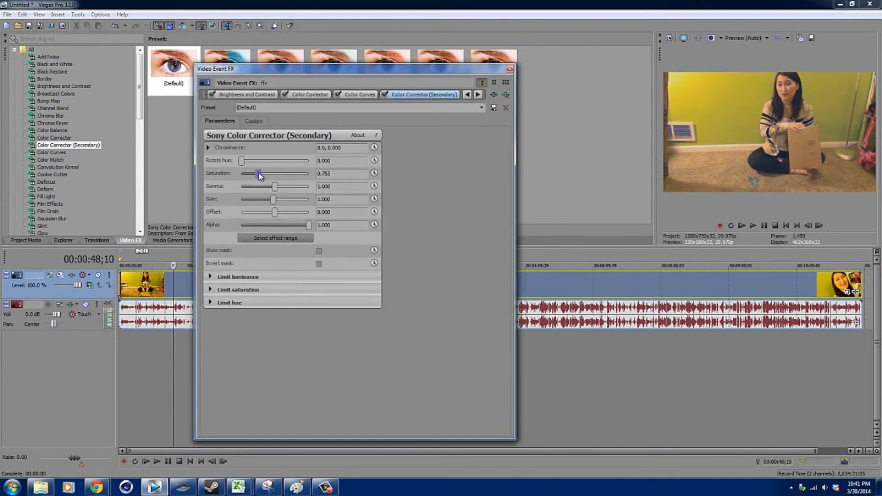
drag(276, 186, 273, 187)
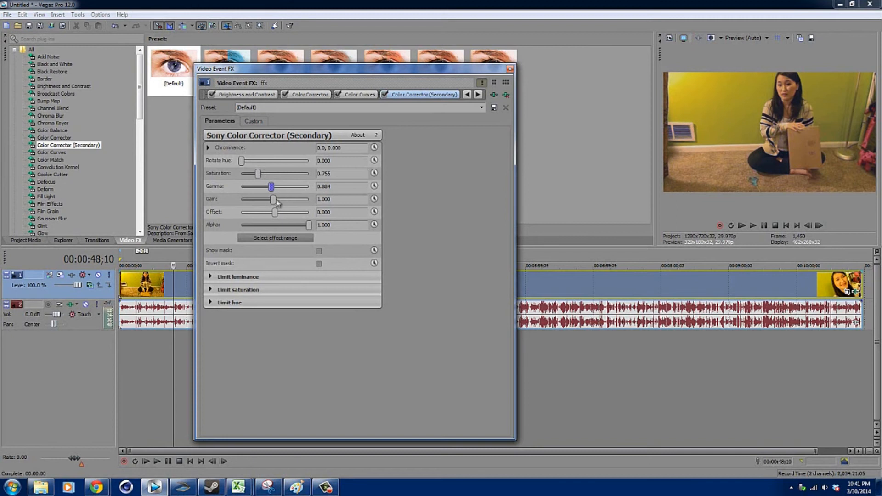
drag(275, 199, 276, 204)
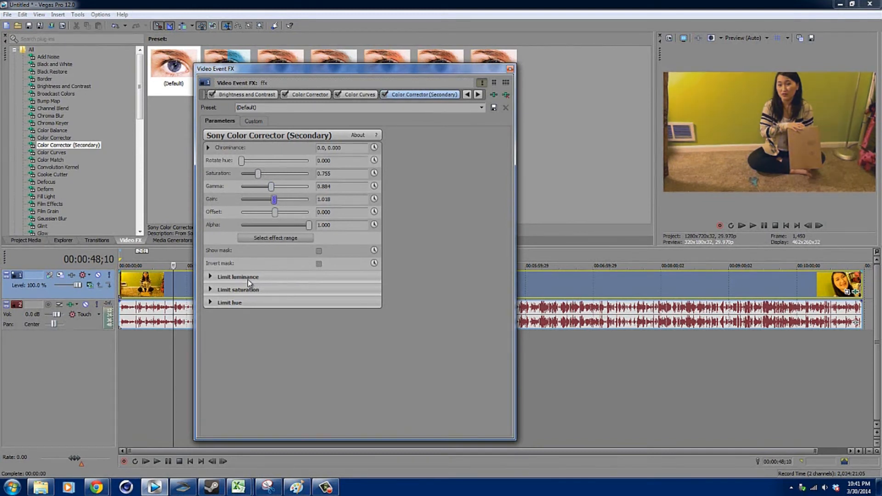
Try out the secondary corrector's luminance and saturation limits, raising the low saturation limit to 162 and resetting it to 0
click(213, 278)
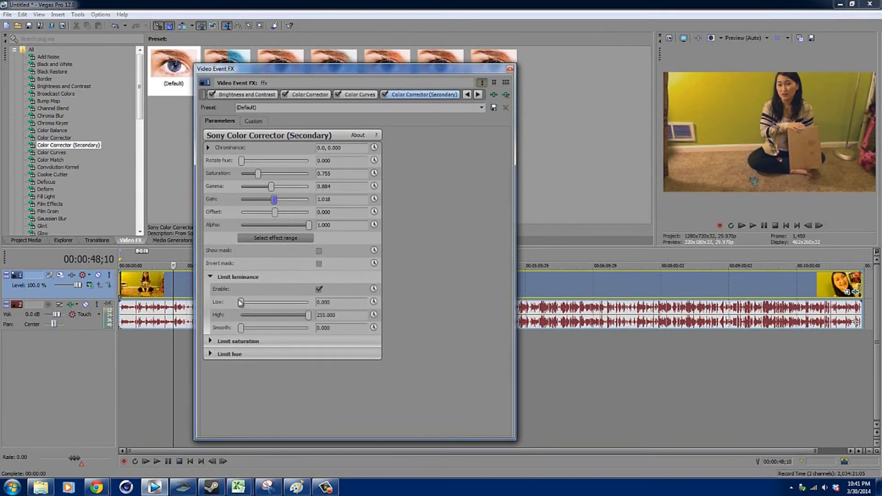
mouse_move(240, 303)
mouse_down()
mouse_move(300, 303)
mouse_move(268, 291)
mouse_move(303, 289)
mouse_move(259, 286)
mouse_move(235, 293)
mouse_move(254, 304)
mouse_move(232, 303)
mouse_up()
click(210, 341)
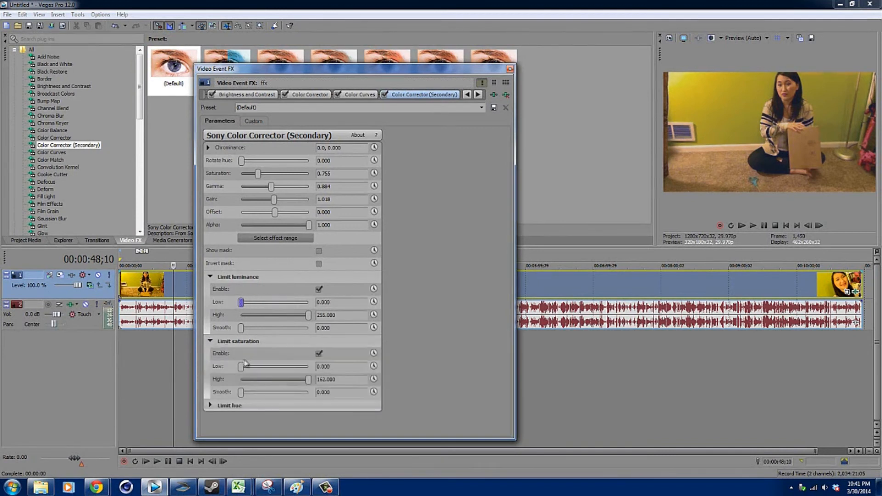
drag(242, 366, 307, 377)
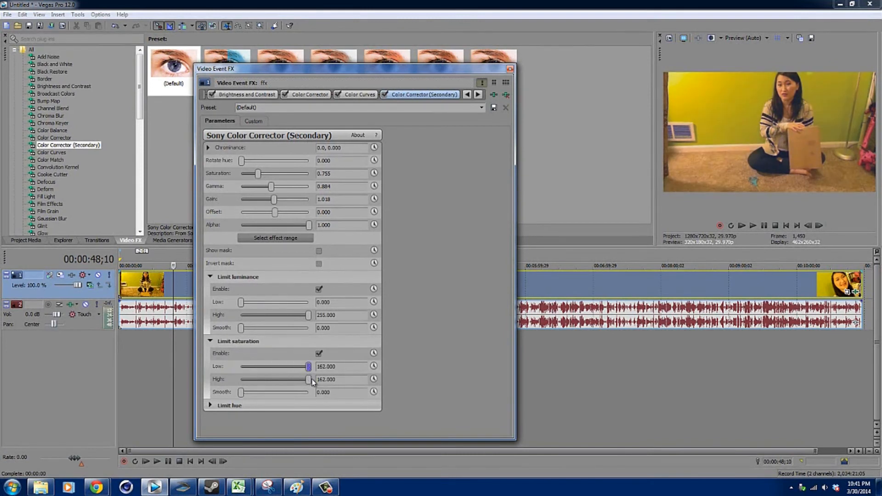
drag(306, 381, 221, 387)
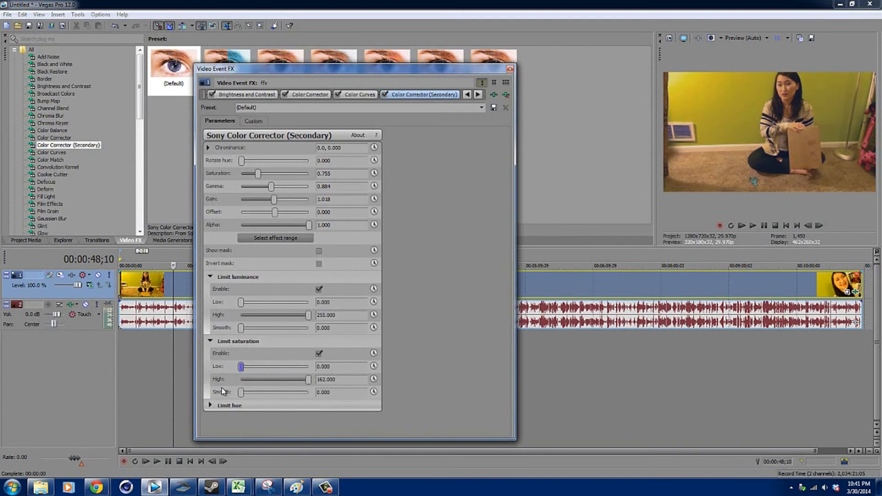
In the primary Color Corrector, set the High wheel to 321.27, 0.4059 and the Low wheel to 278.53, 0.1124, and close the effect settings
click(307, 94)
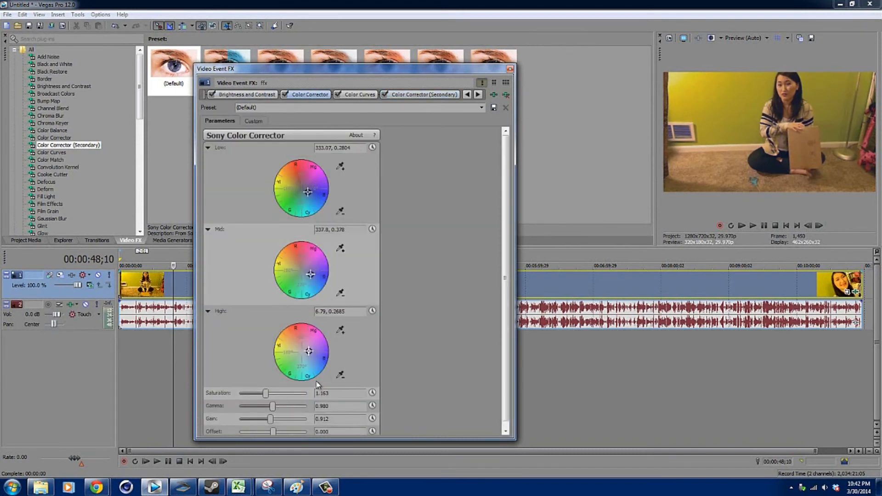
click(310, 355)
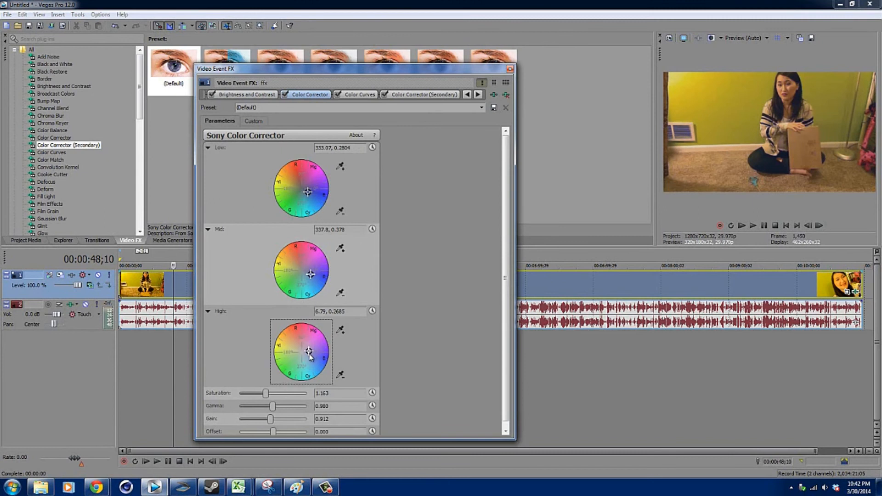
drag(310, 357, 311, 363)
mouse_move(309, 193)
mouse_down()
mouse_move(293, 187)
mouse_move(302, 194)
mouse_up()
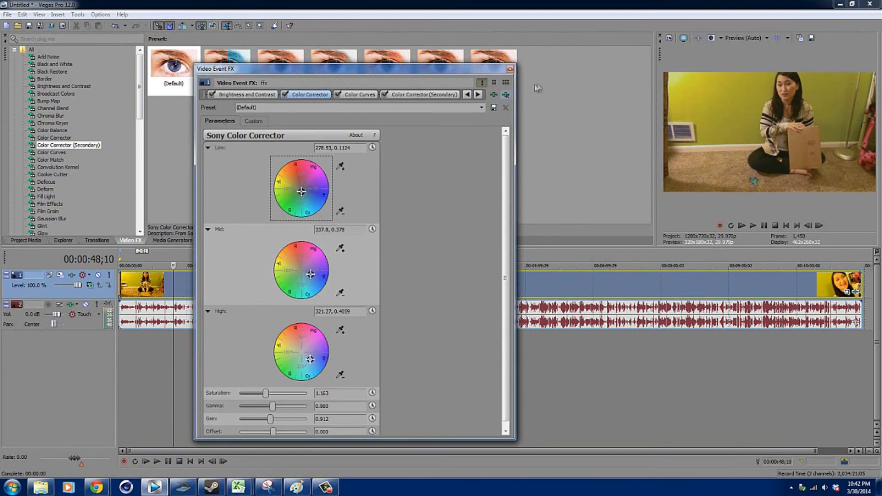
click(509, 70)
Check the corrected colors at several points along the clip, including about 5:26 and 6:21, and return to about 0:47
click(433, 298)
click(489, 281)
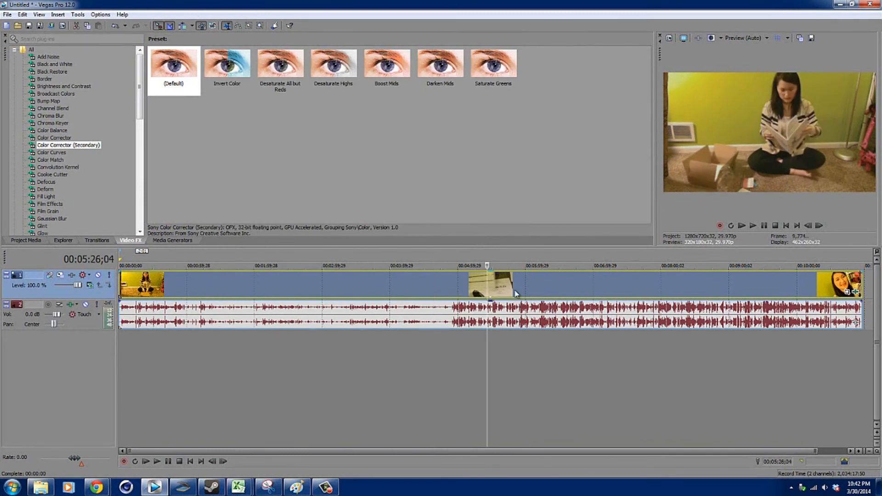
click(550, 292)
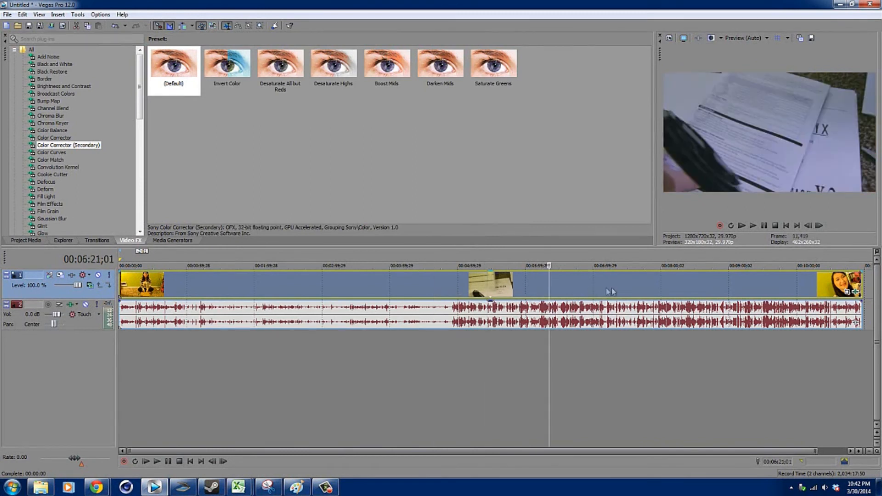
click(681, 291)
click(171, 282)
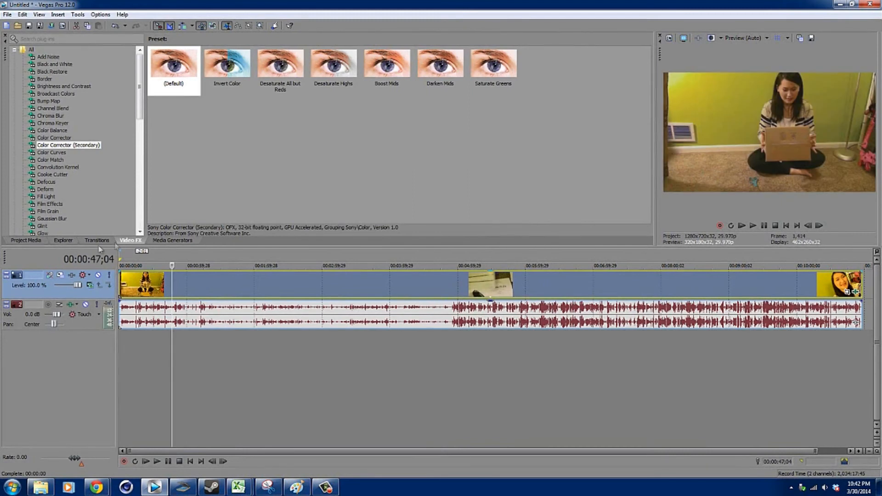
Find the original ffx.wmv in the Videos subfolders and add it on new tracks beneath the graded clip
click(63, 240)
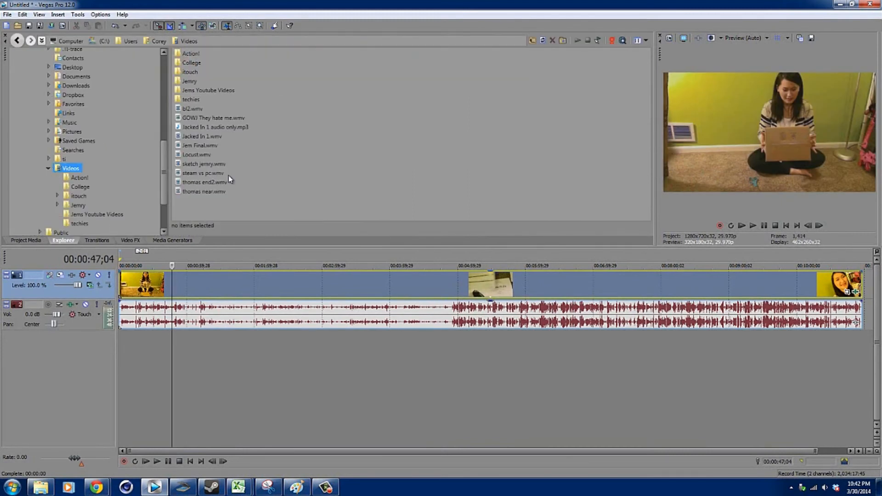
double_click(215, 89)
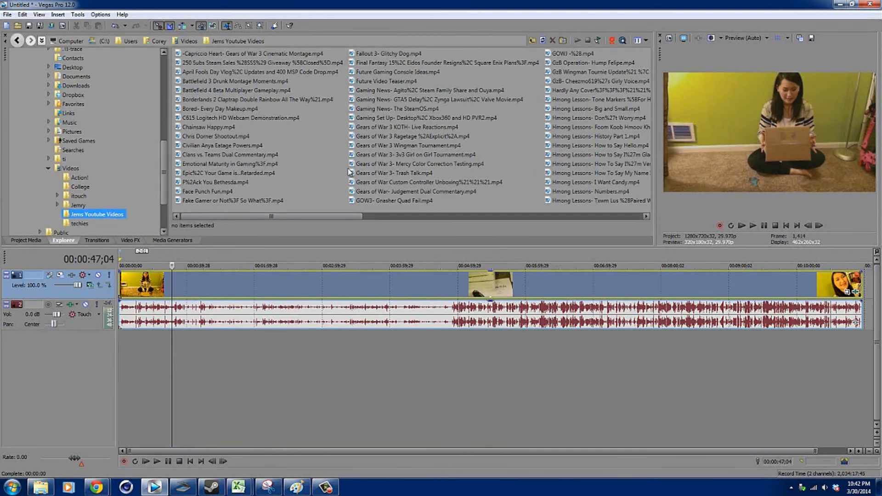
click(70, 207)
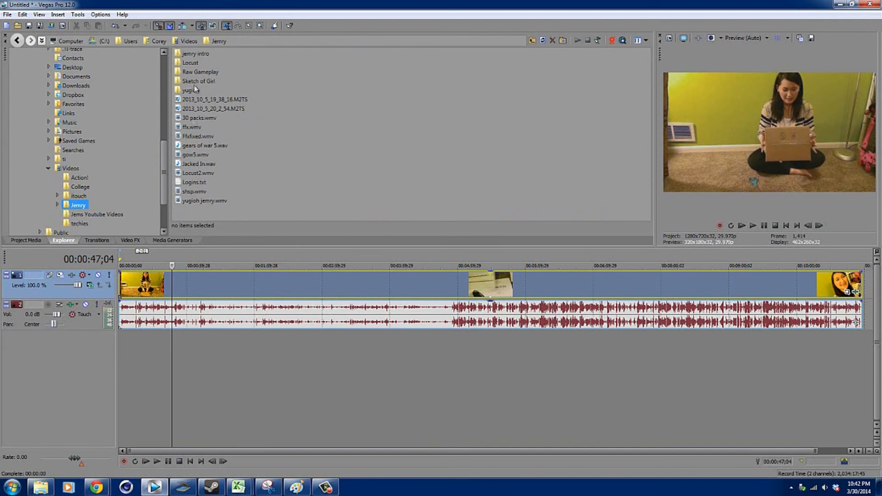
click(191, 129)
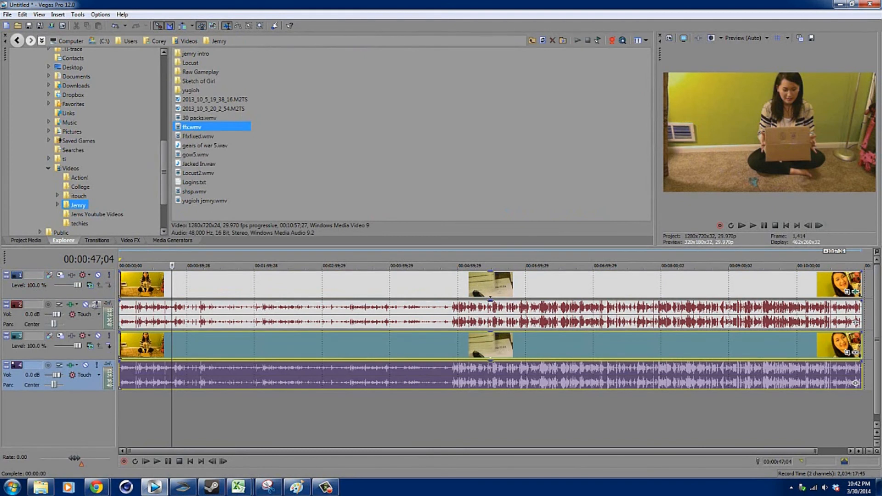
Compare the graded clip with the original at about 0:47 by repeatedly muting the upper video track, leaving it unmuted
click(98, 276)
click(99, 276)
click(99, 275)
click(98, 276)
click(97, 275)
click(98, 276)
click(98, 276)
click(98, 275)
click(98, 275)
click(98, 276)
click(97, 275)
click(98, 276)
click(98, 275)
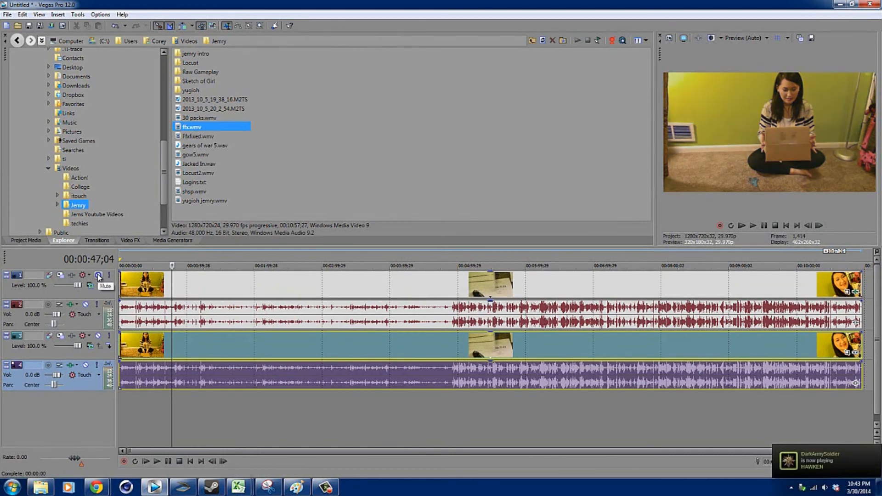
click(98, 275)
click(98, 275)
click(97, 275)
click(98, 275)
click(97, 275)
click(98, 275)
click(98, 276)
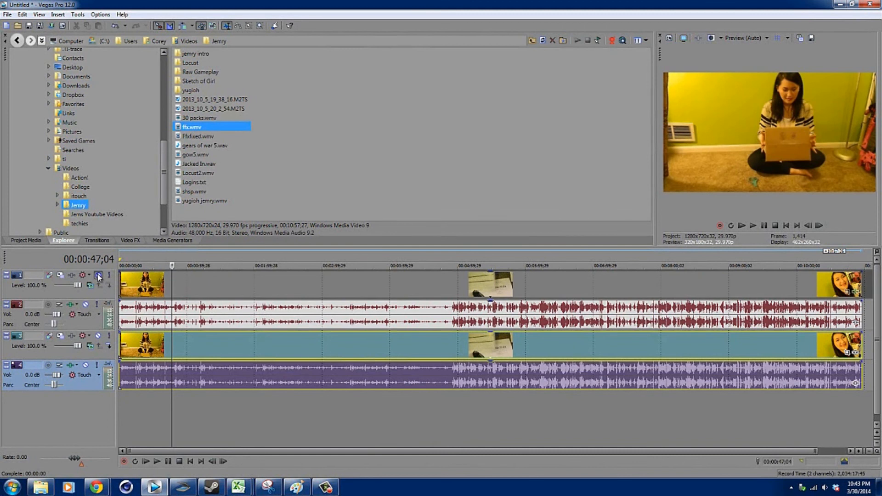
click(98, 275)
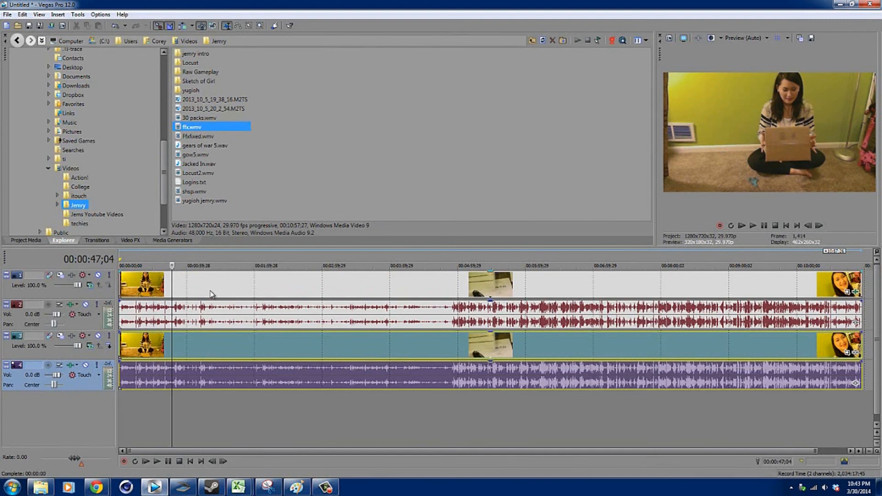
click(98, 275)
click(98, 275)
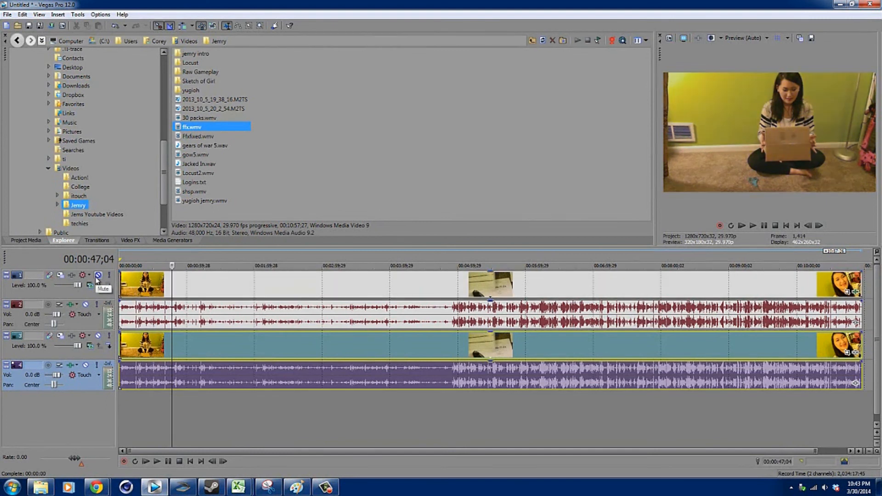